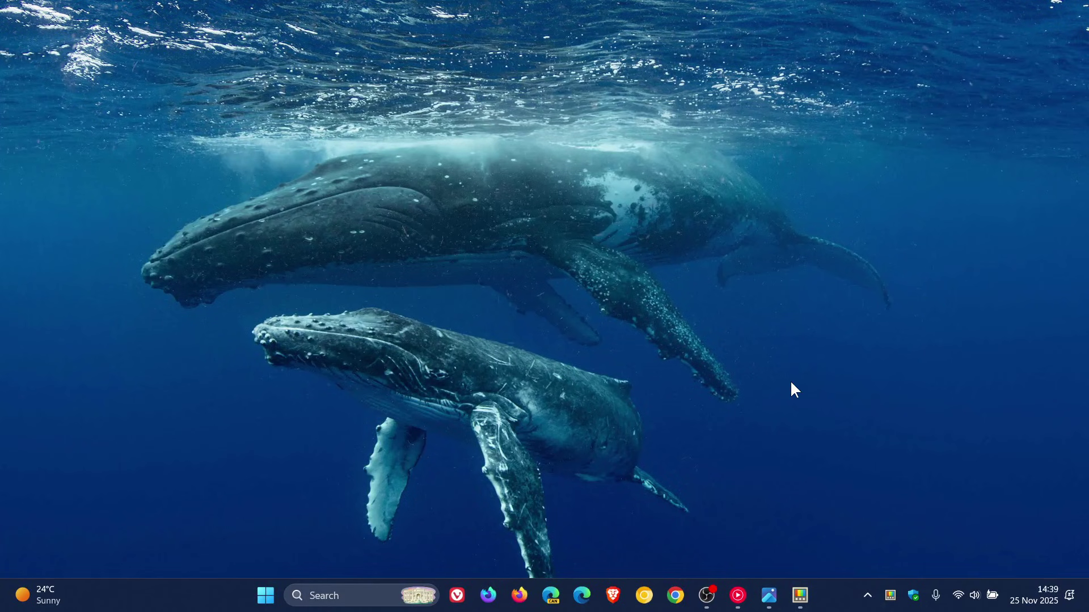
left_click(799, 596)
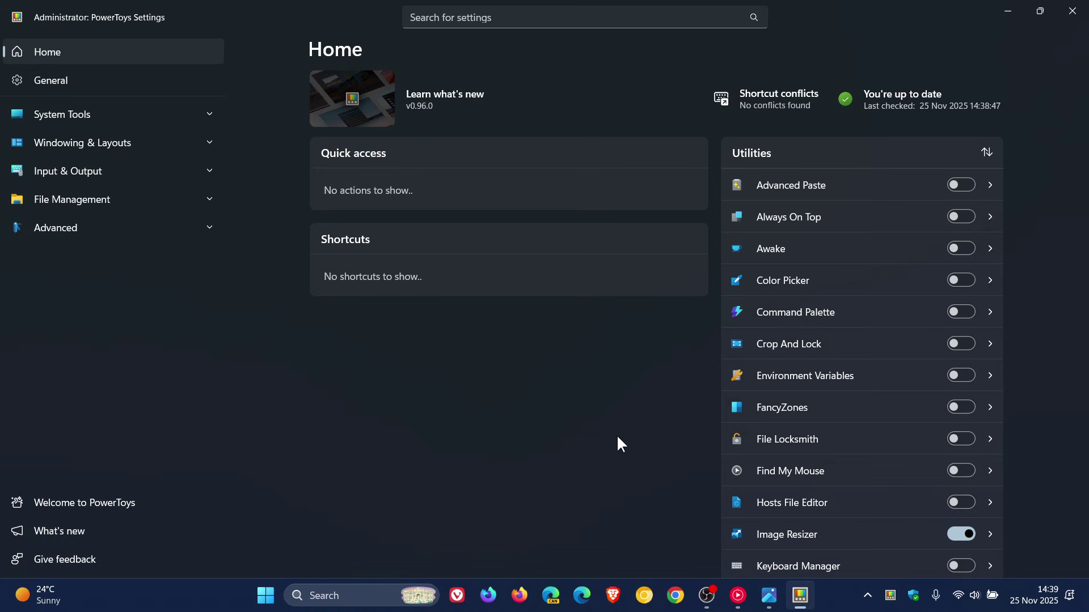
scroll(1025, 275, "down", 5)
scroll(1026, 268, "down", 1)
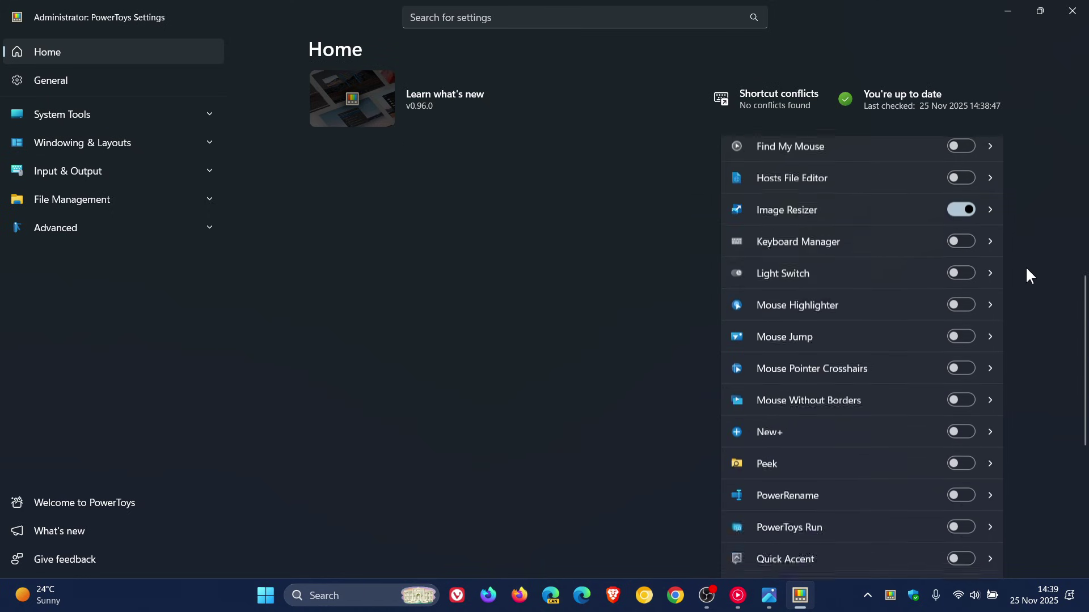
scroll(1026, 270, "down", 3)
scroll(1027, 268, "up", 5)
scroll(1024, 275, "up", 1)
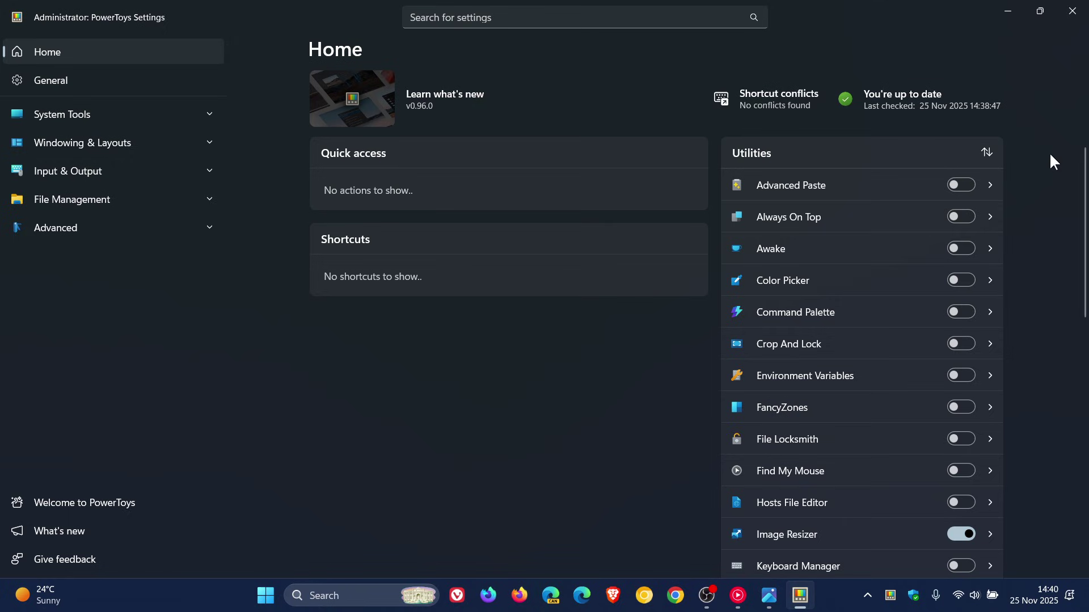
left_click(1012, 12)
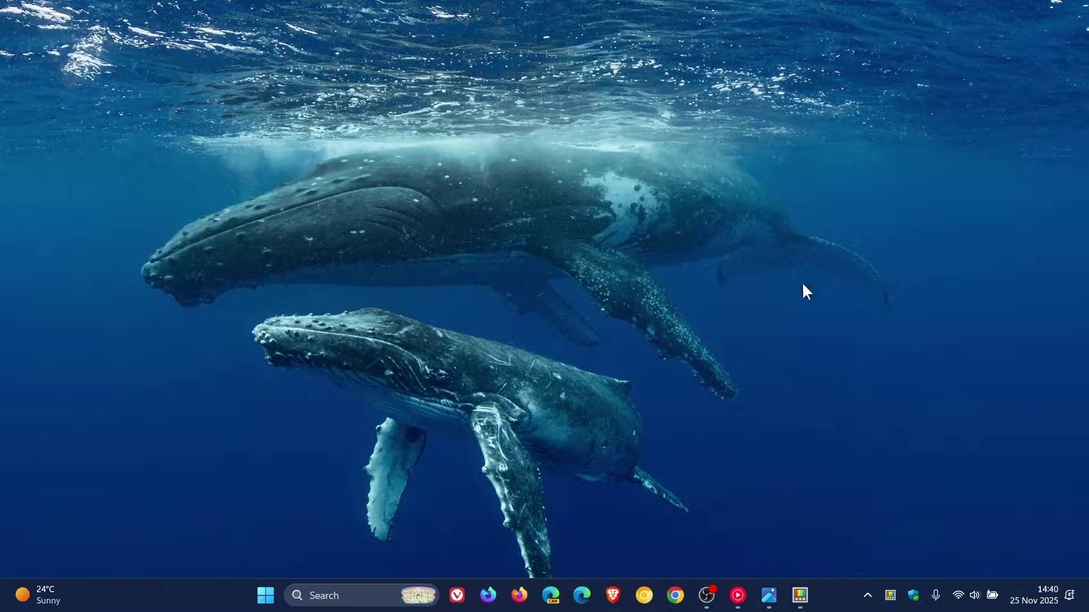
left_click(768, 596)
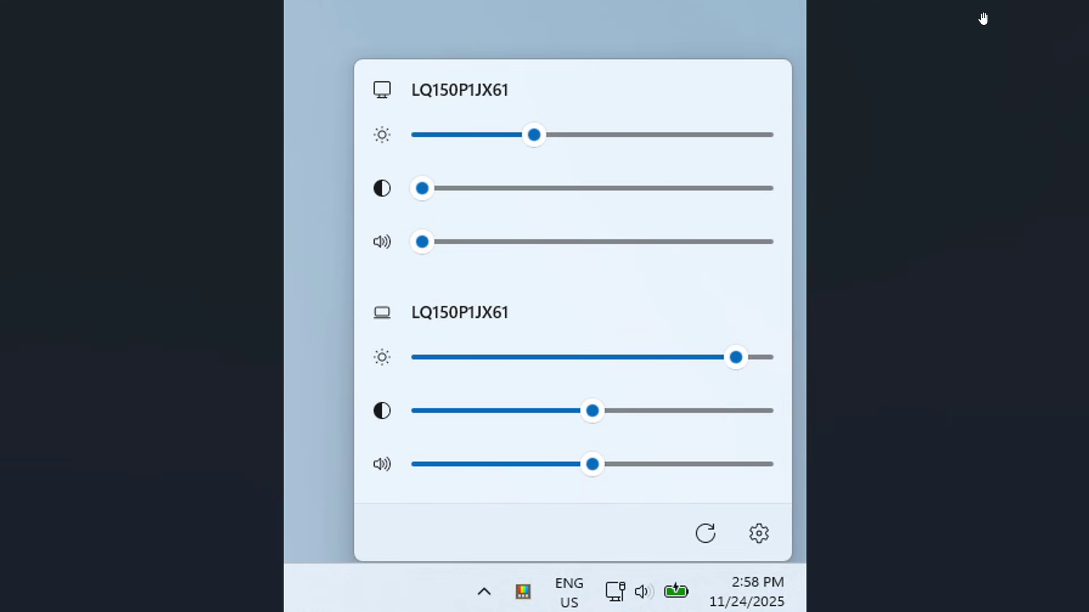
left_click(997, 5)
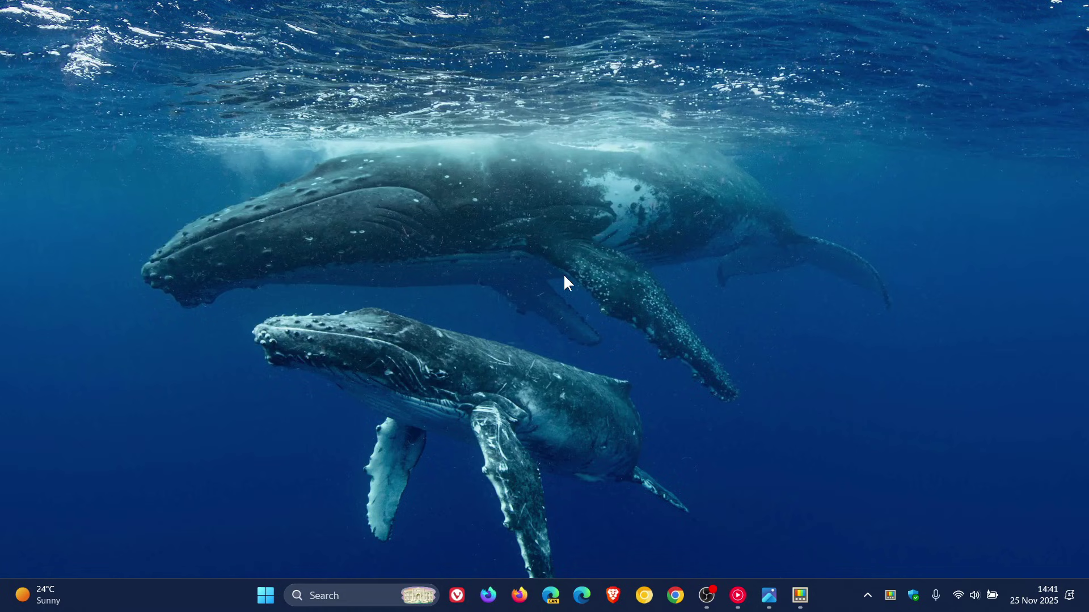
left_click(800, 595)
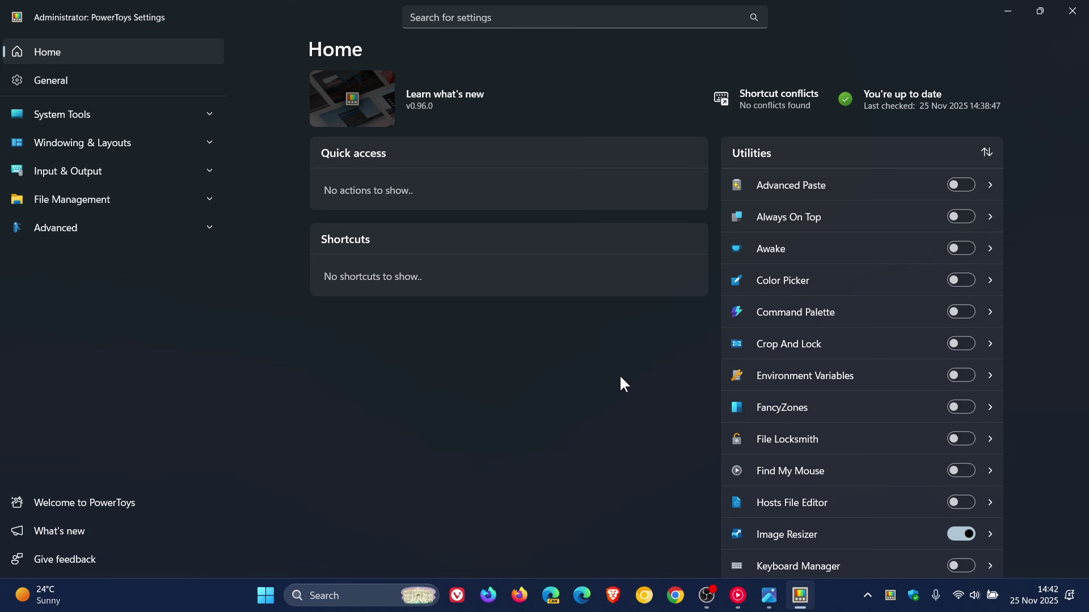
left_click(1007, 12)
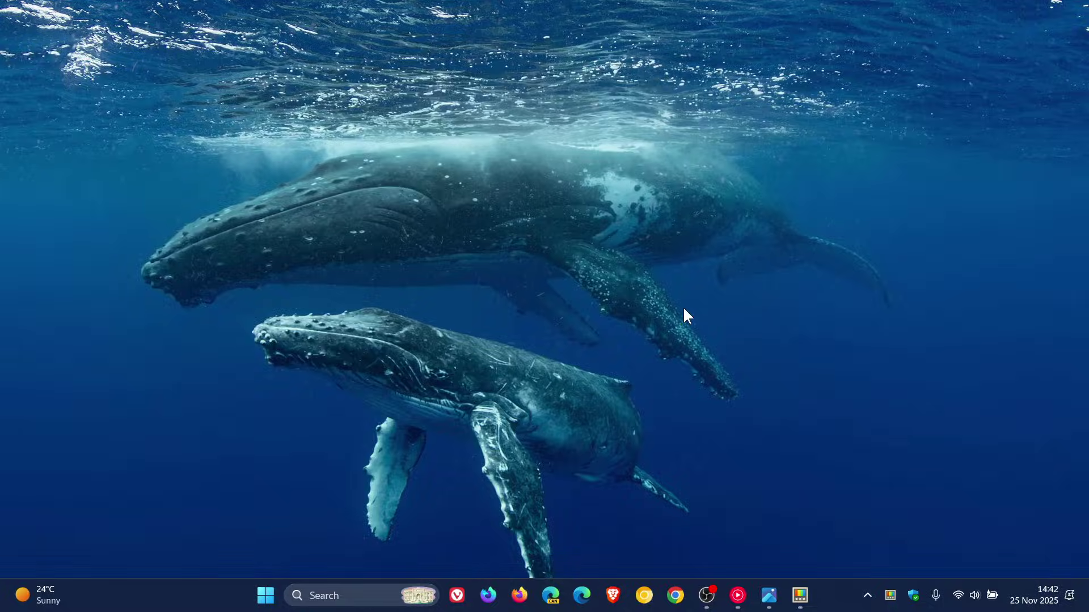